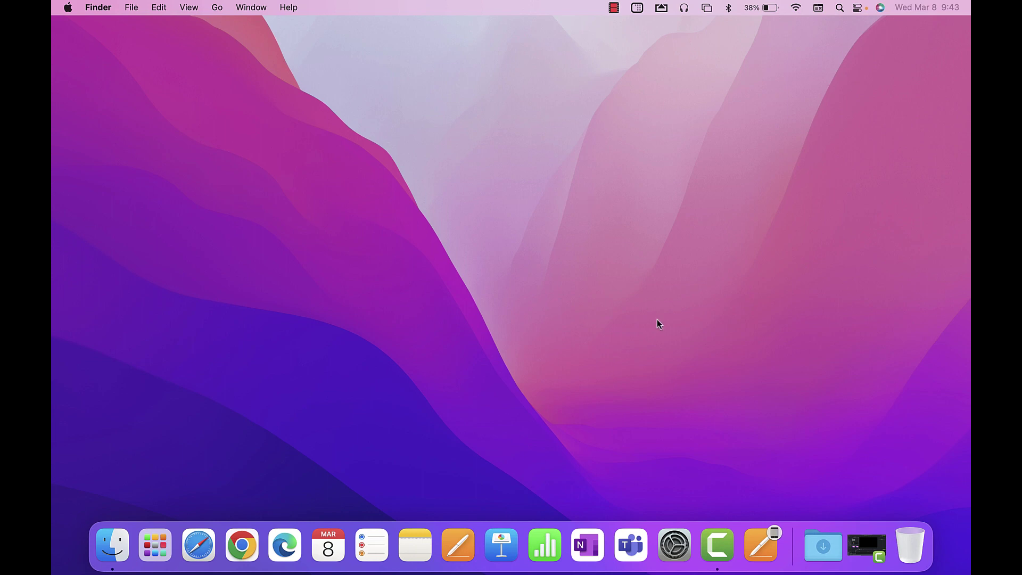
- Launch System Preferences from the Dock, briefly showing and dismissing Launchpad and the Apple menu
click(675, 545)
click(155, 545)
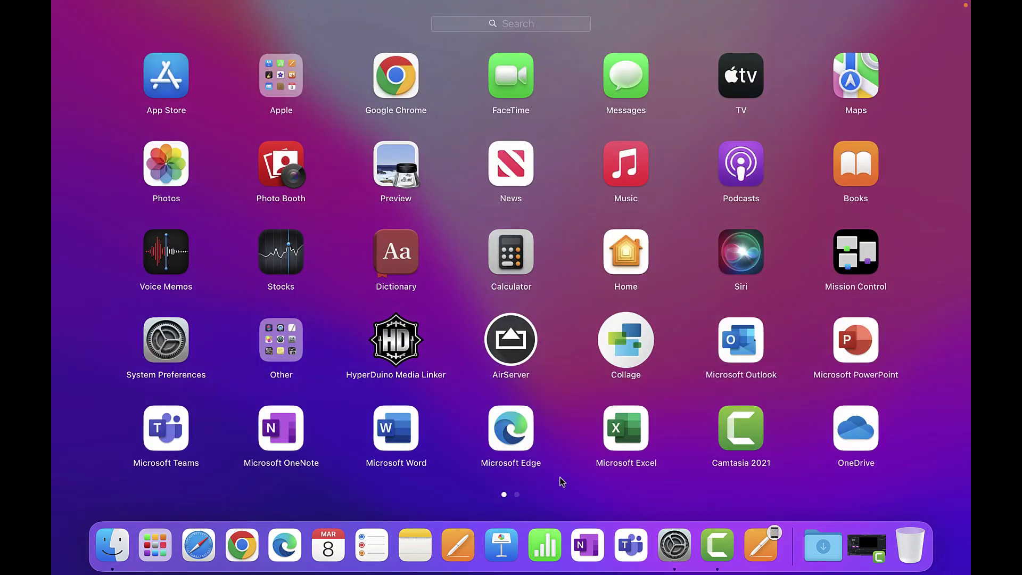
click(153, 535)
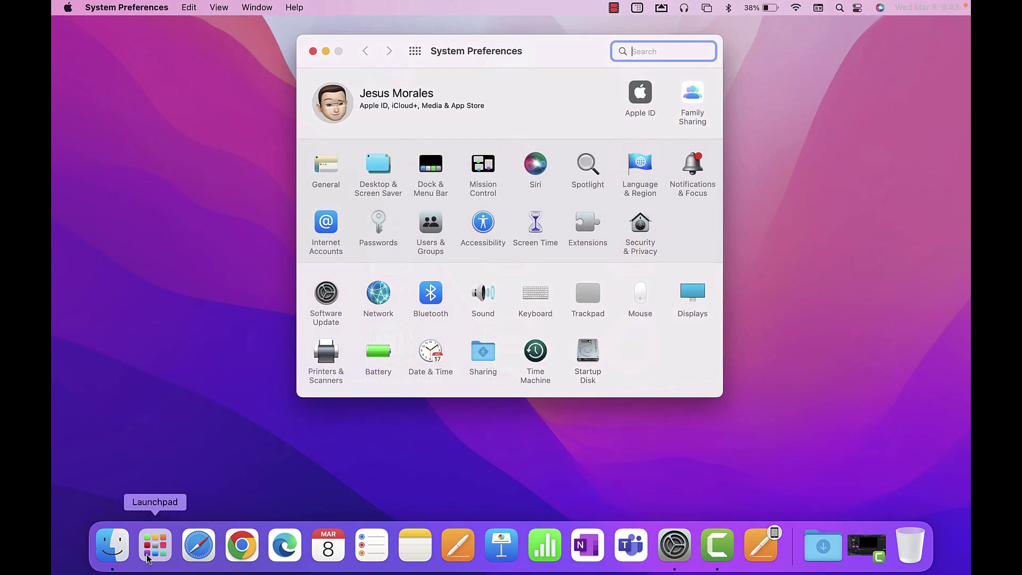
click(67, 10)
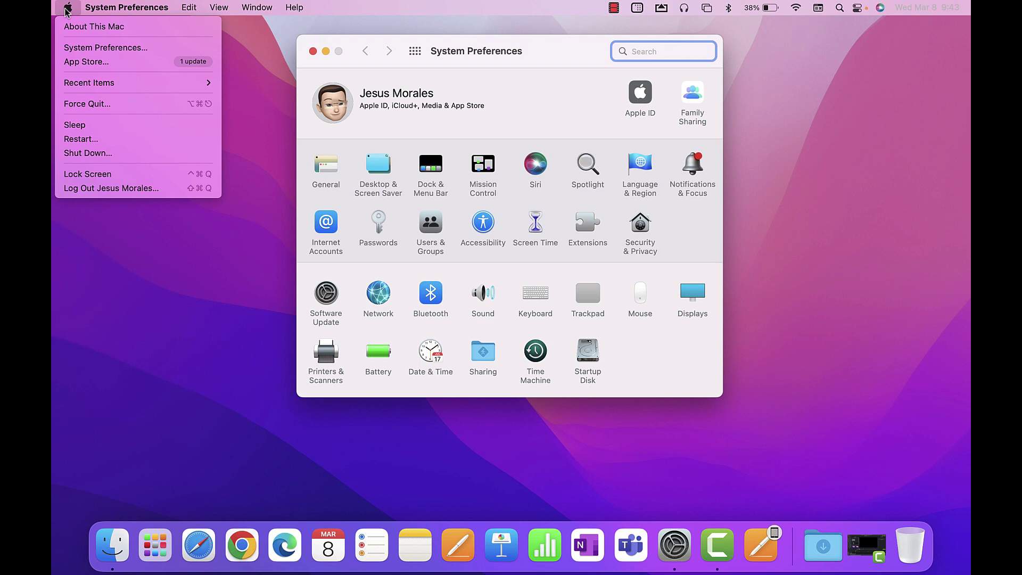
click(165, 280)
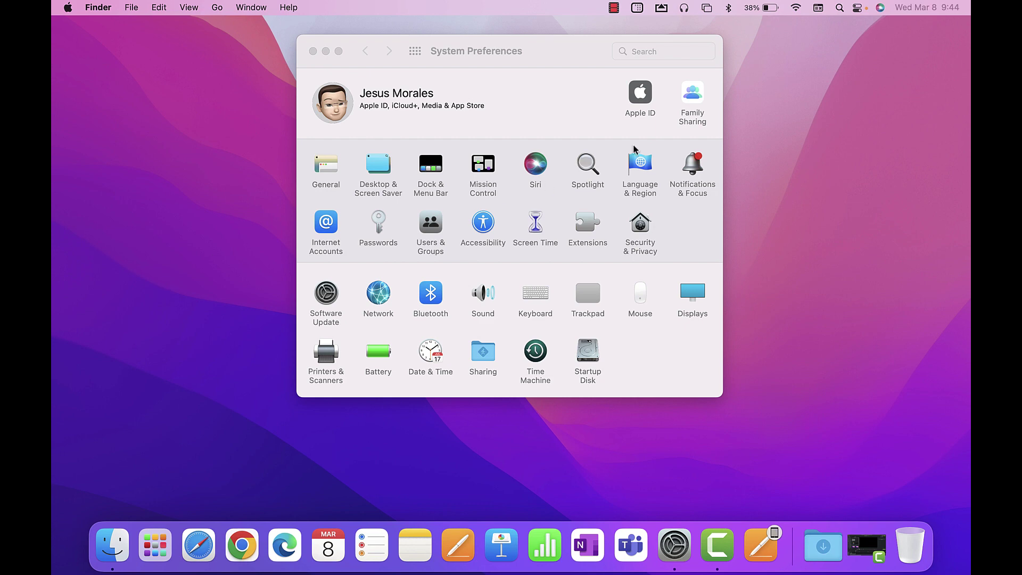
- In Apple ID, review iCloud Drive options, cancel unchecking Desktop & Documents, and return to Show All
click(643, 99)
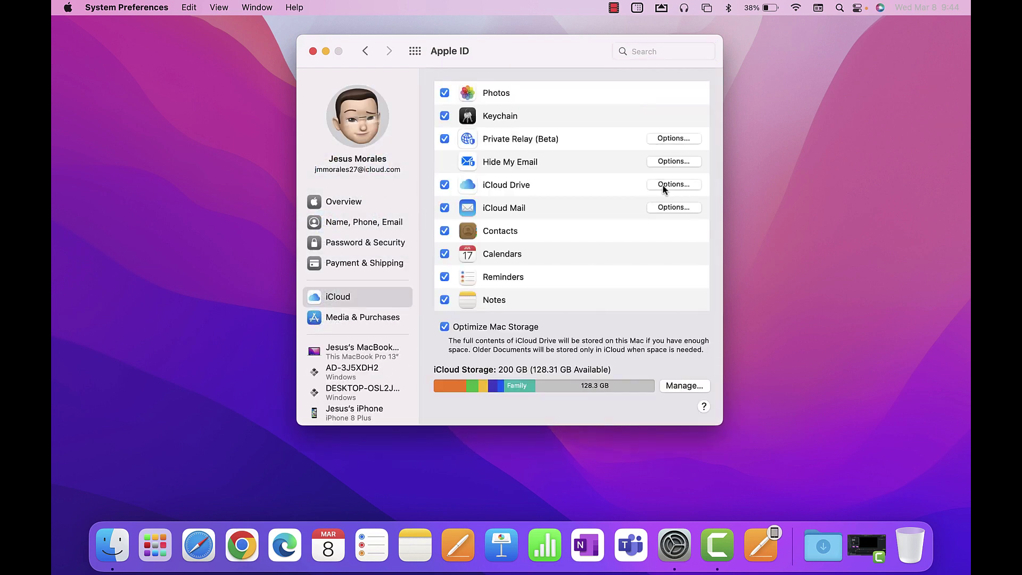
click(674, 185)
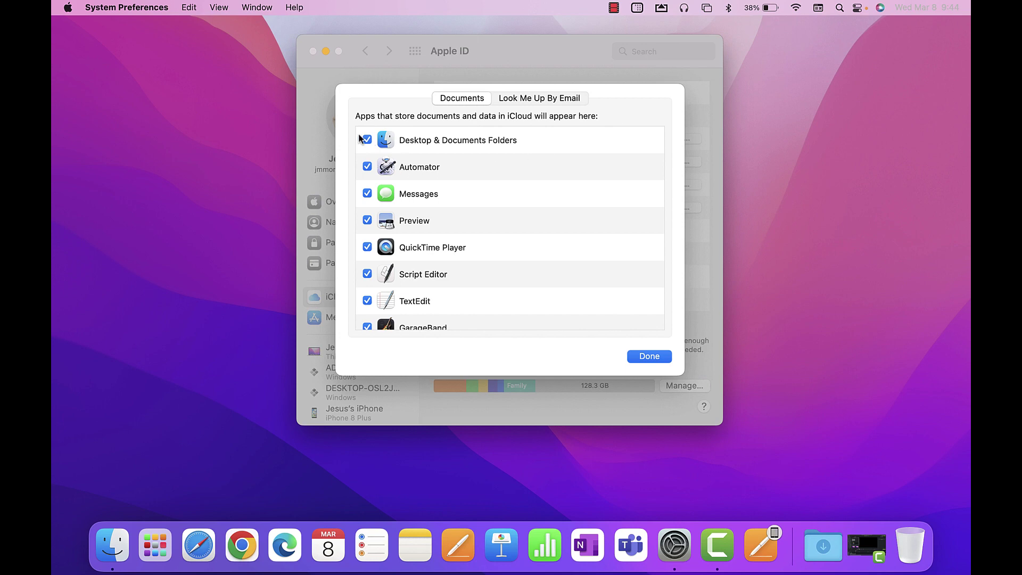
click(365, 140)
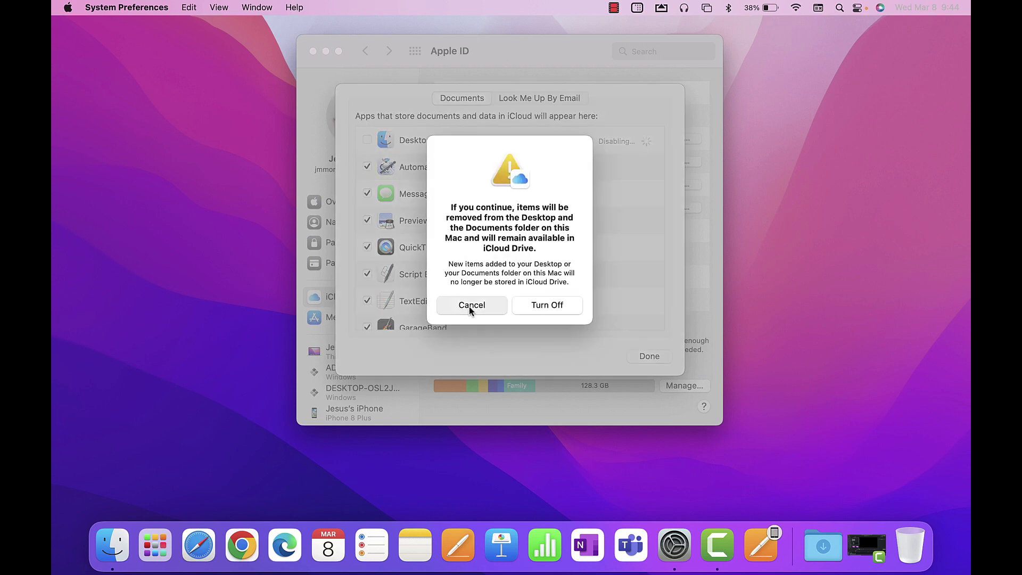
click(471, 306)
click(649, 357)
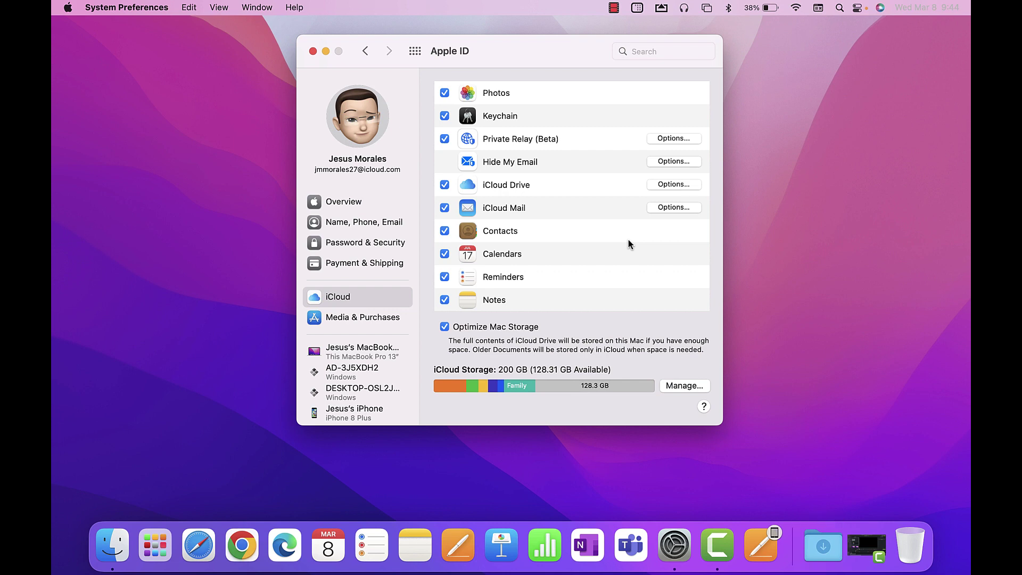
click(415, 51)
- Open the General pane from the Show All grid
click(328, 164)
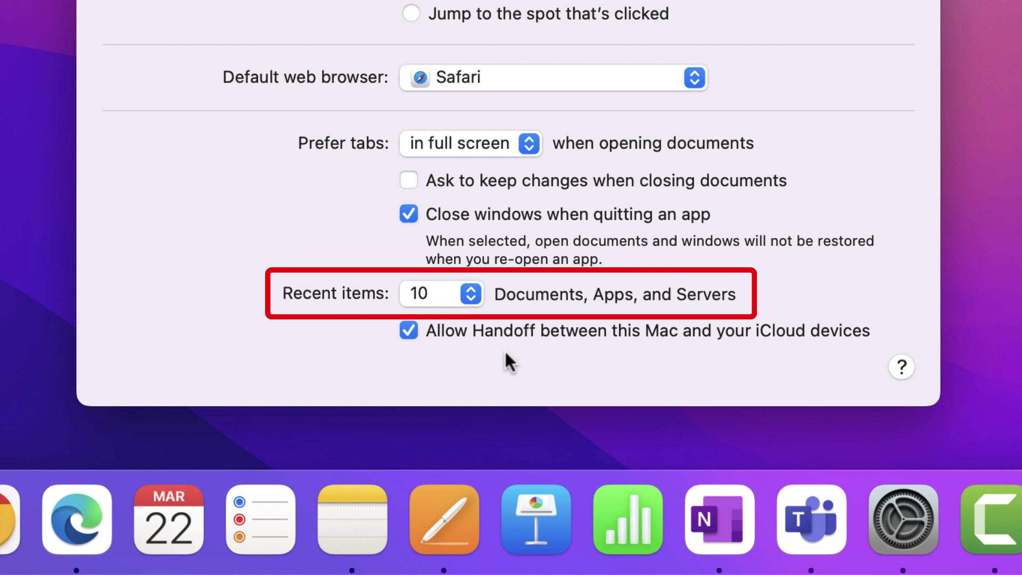
click(470, 298)
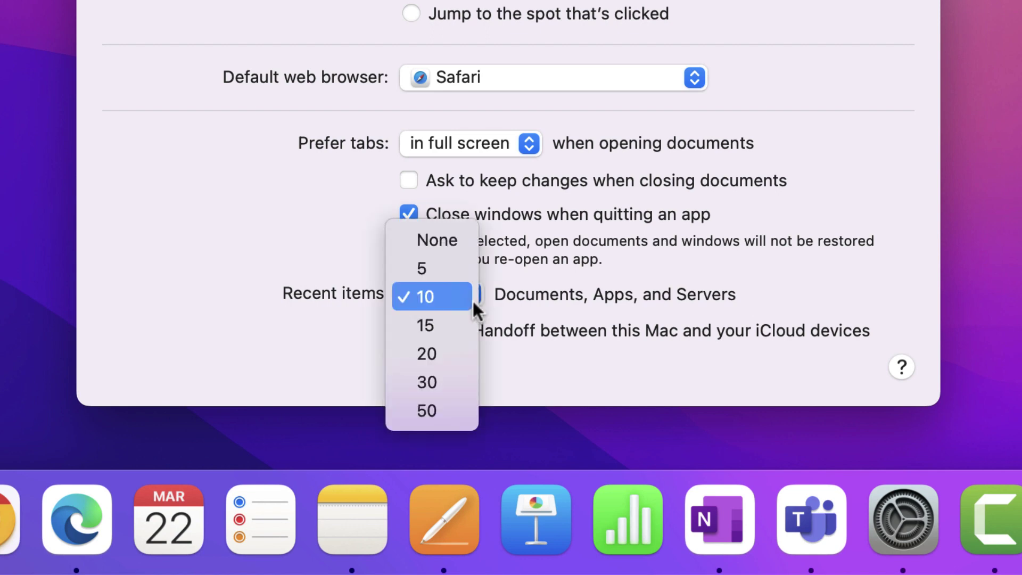
click(544, 354)
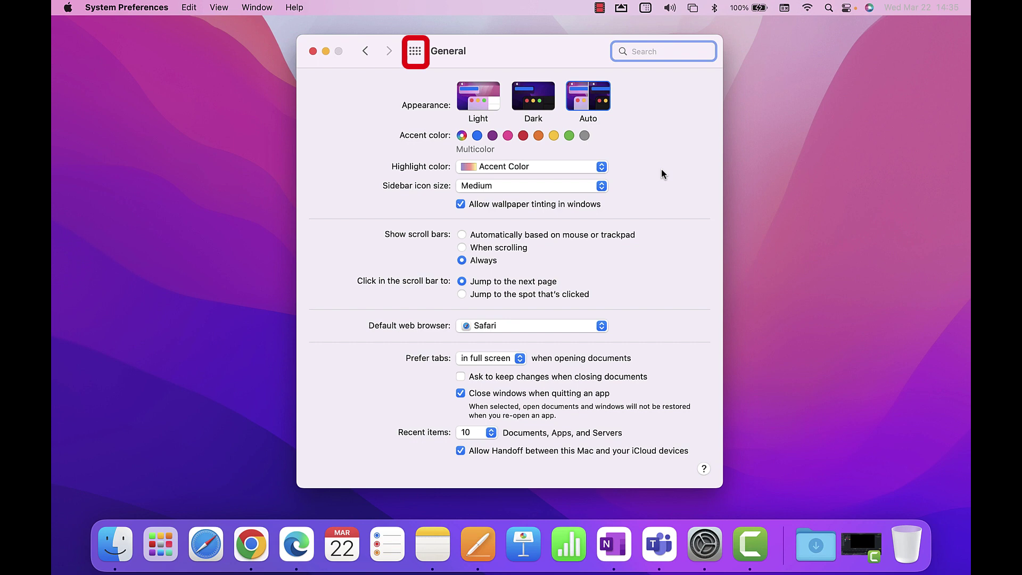
- Return to Show All and open Desktop & Screen Saver, showing the Monterey Graphic dynamic picture
click(415, 51)
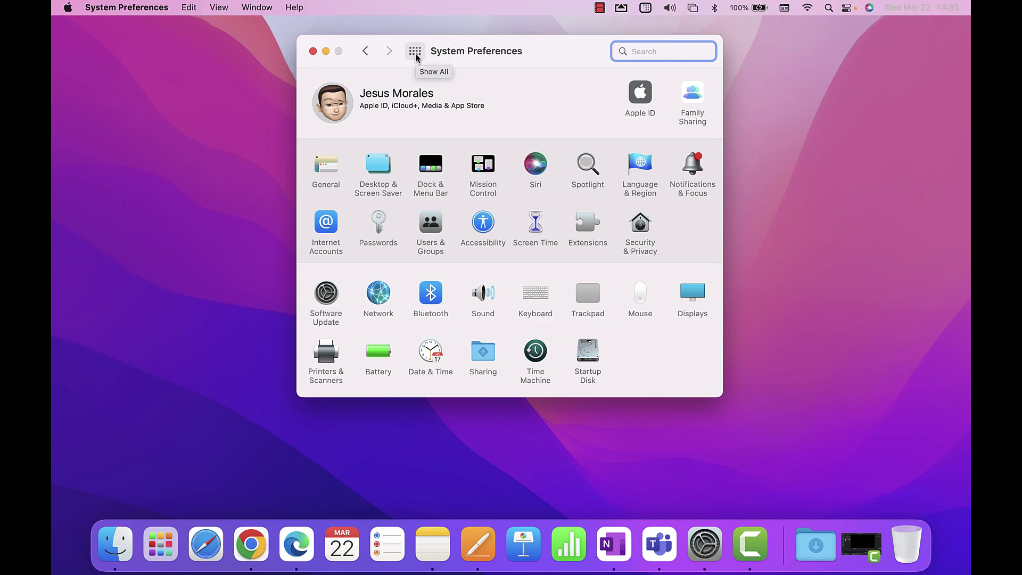
click(374, 164)
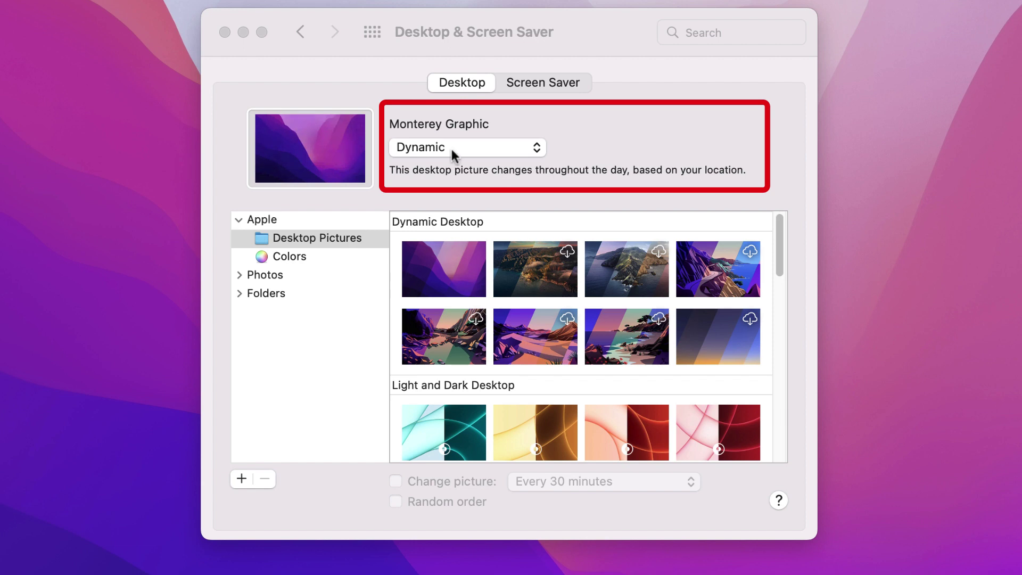
- Open Dock & Menu Bar, shrink the Dock size, and toggle magnification on then off
click(373, 33)
click(394, 198)
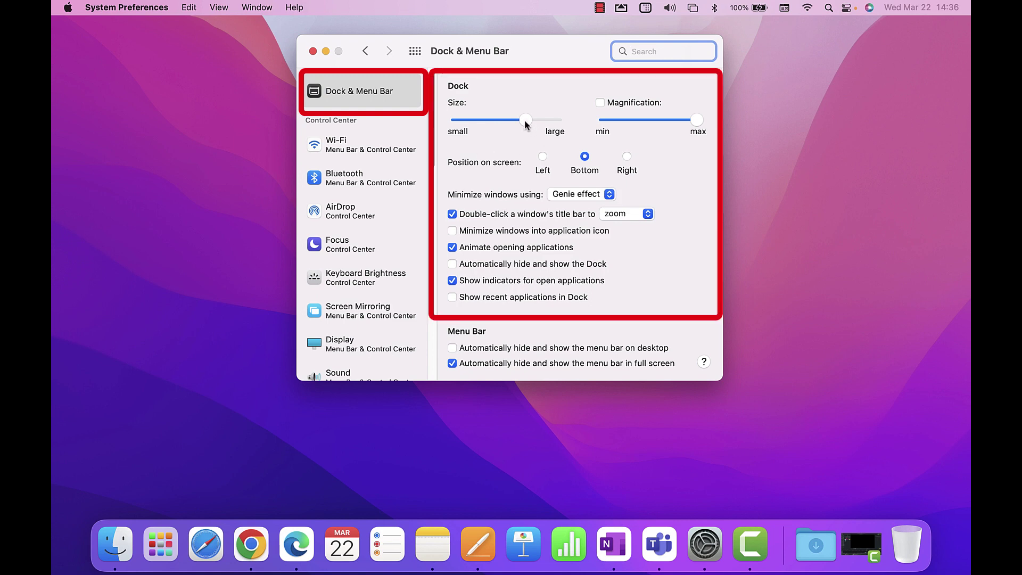
drag(525, 120, 547, 121)
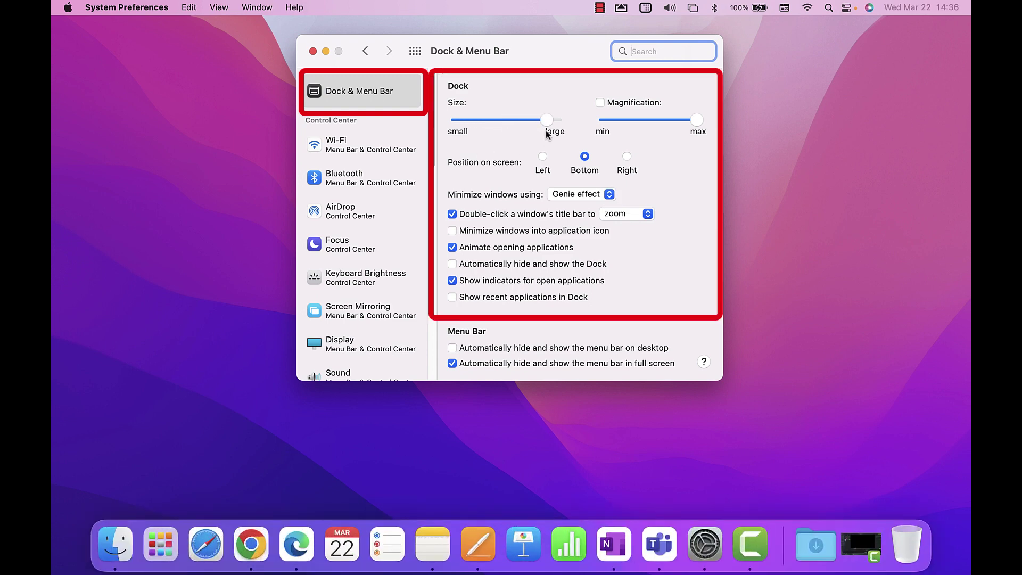
click(600, 103)
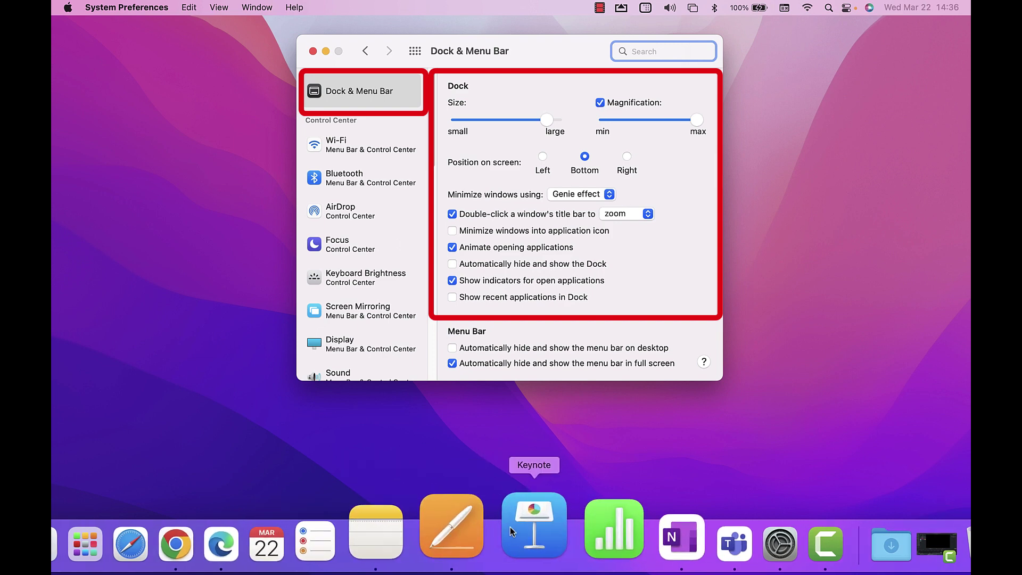
click(600, 104)
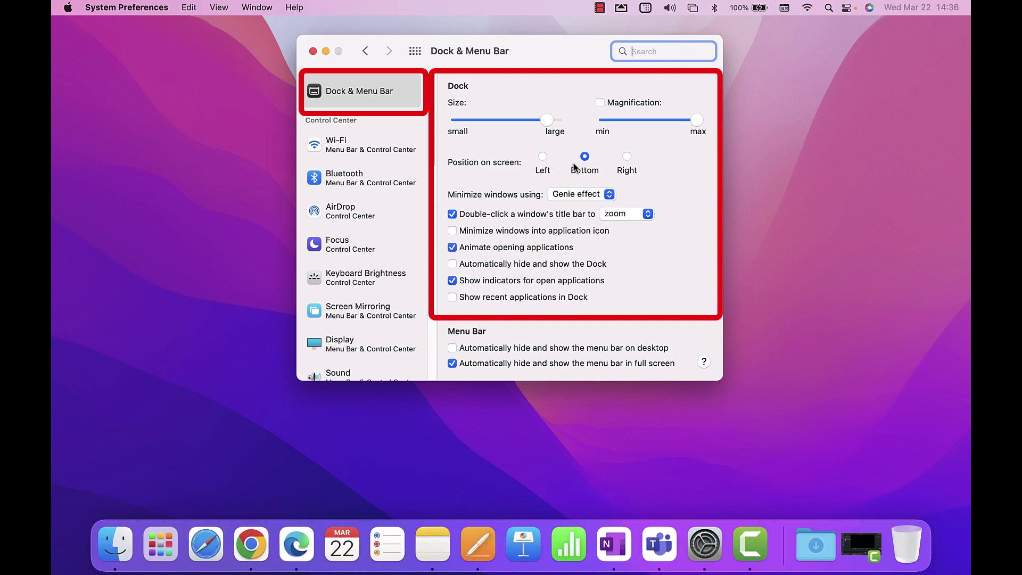
- Try the Dock on the left and right edges, leaving it at the bottom
click(542, 156)
click(585, 156)
click(627, 157)
click(585, 156)
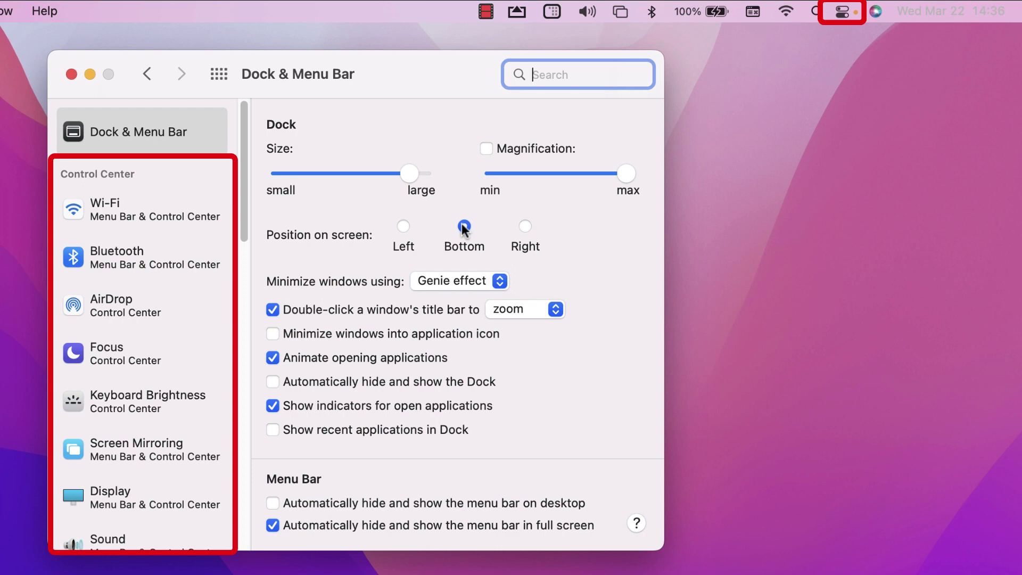
- Open the Control Center panel from the menu bar to review the Focus item
click(843, 12)
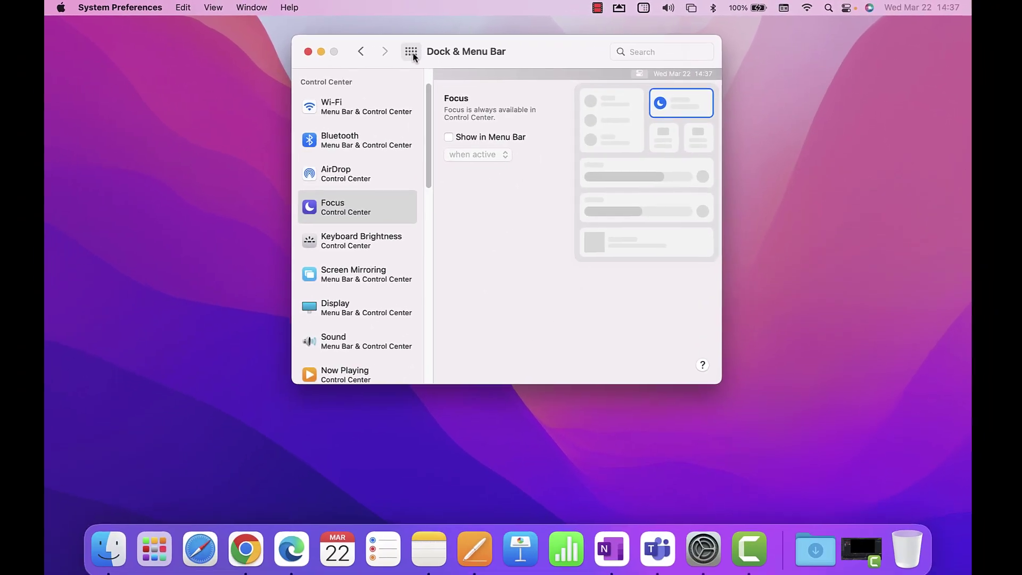
- Preview Mission Control with Ctrl+Up, exit it, then open the Mission Control preferences
click(283, 68)
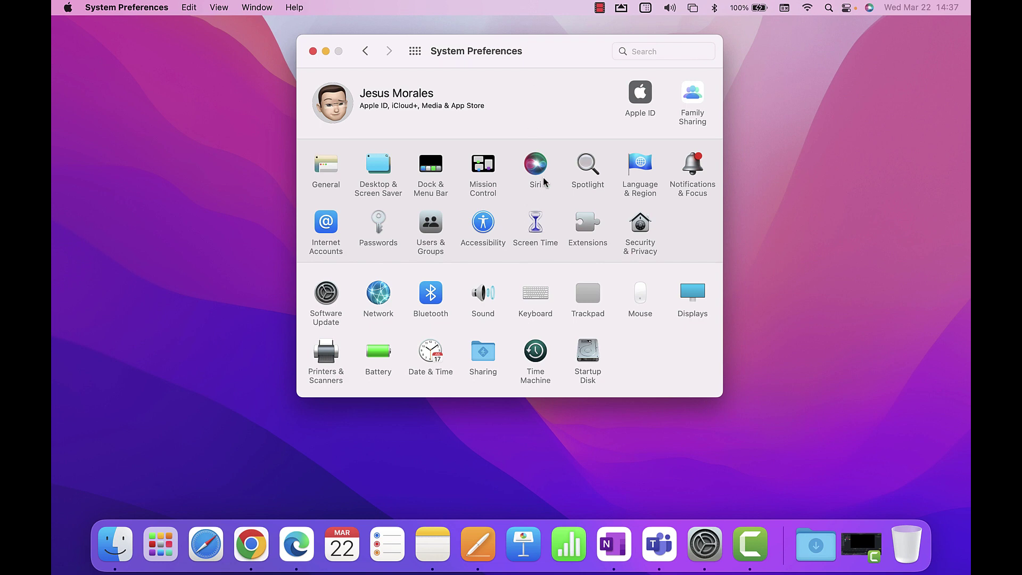
key(ctrl+Up)
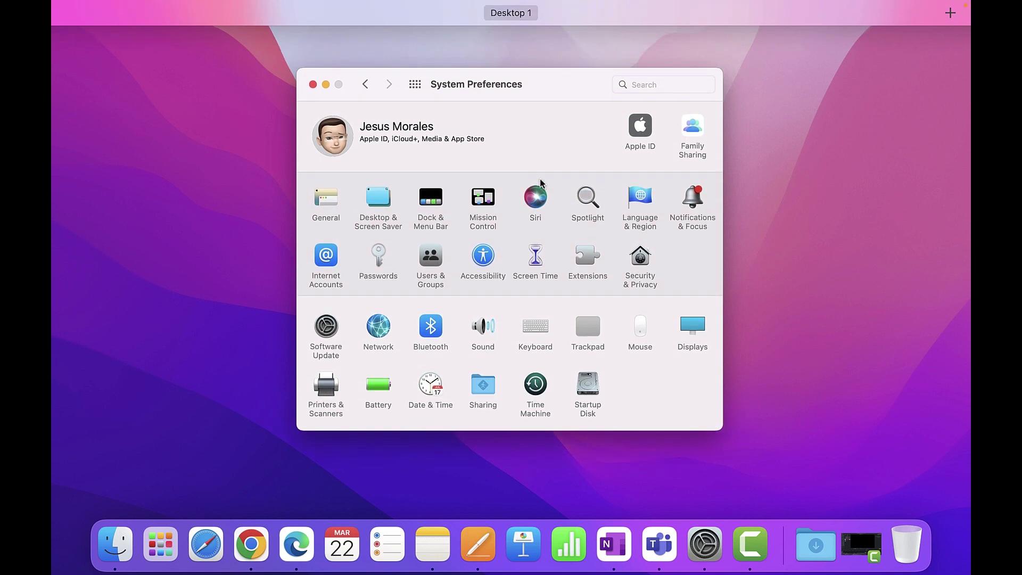
click(540, 180)
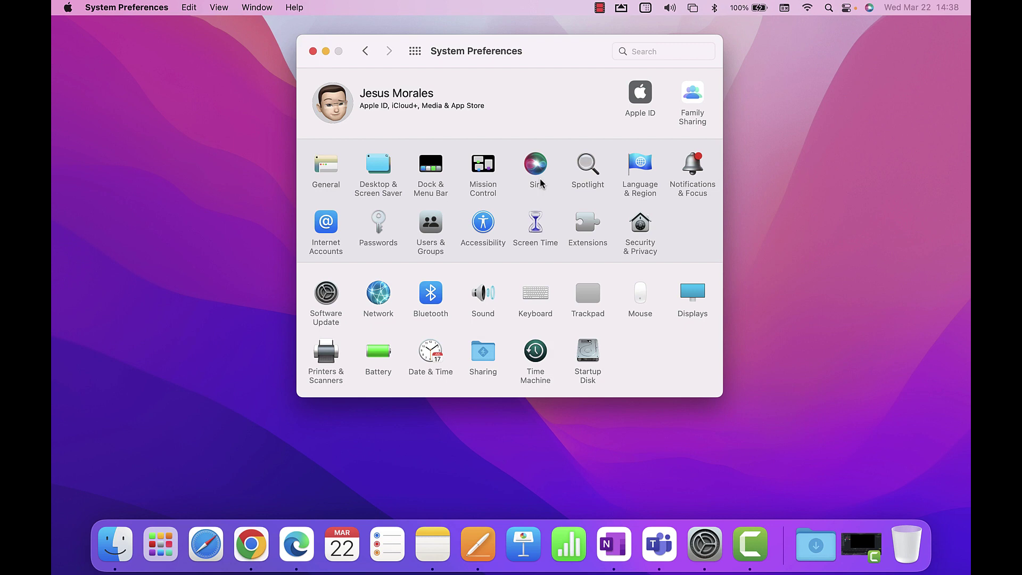
click(488, 167)
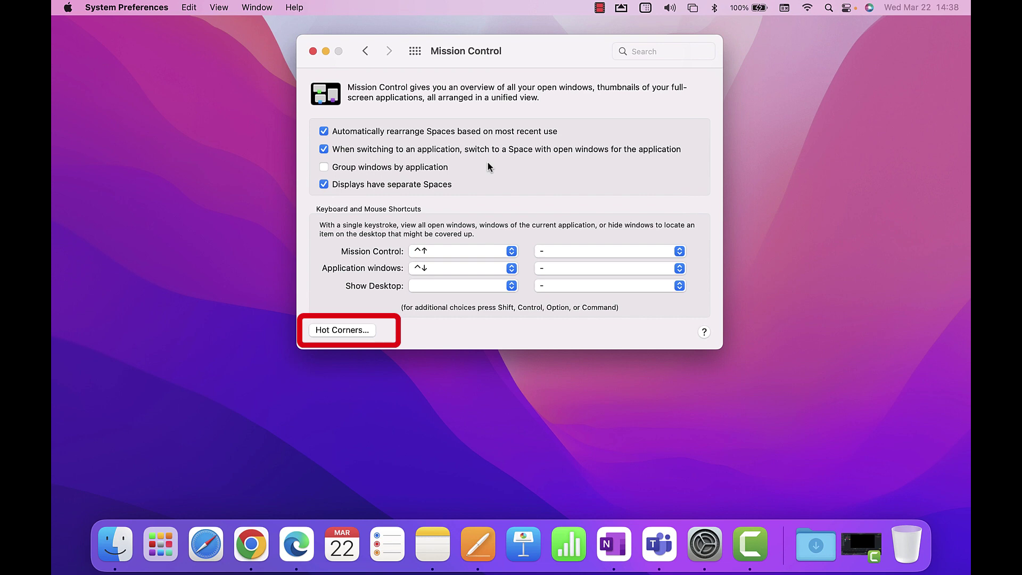
click(342, 330)
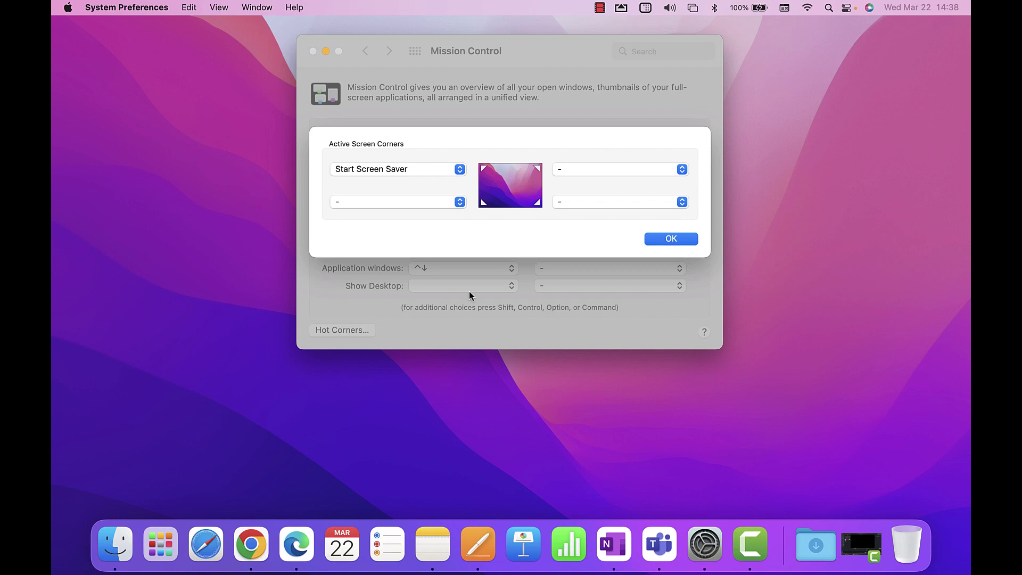
click(456, 170)
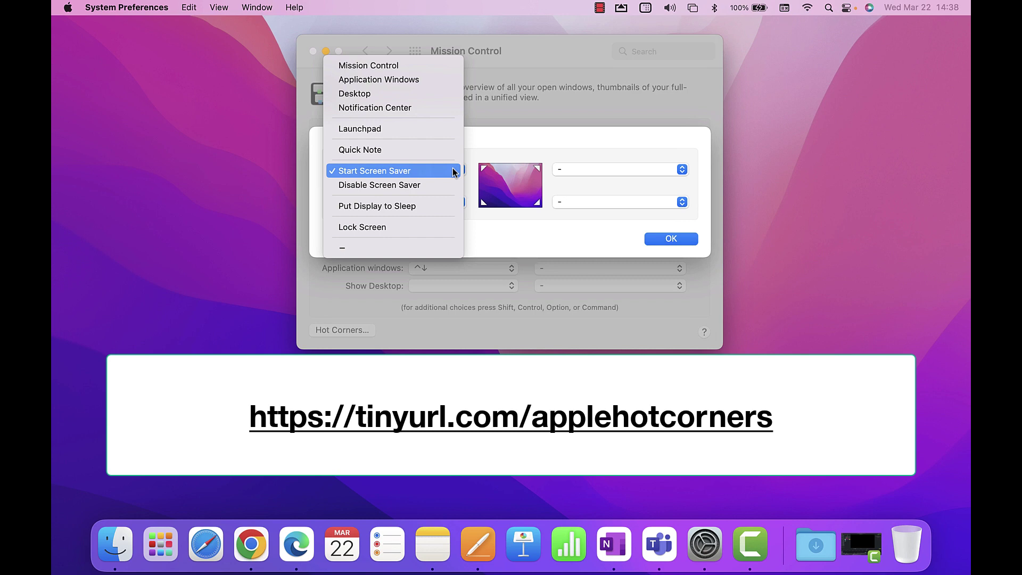
click(427, 293)
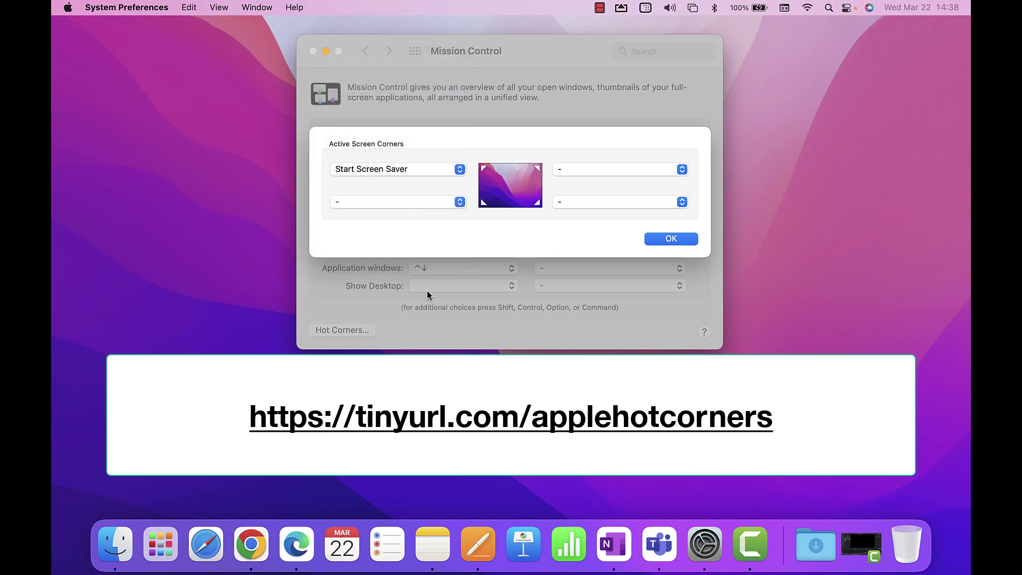
click(679, 243)
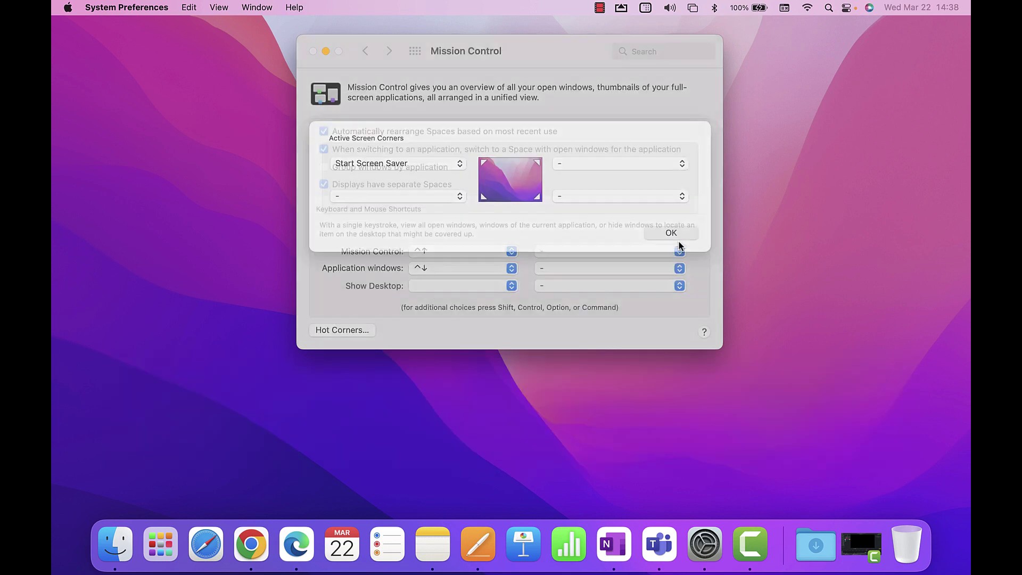
- Visit the Siri pane from Show All, then return to the full preference grid
click(415, 52)
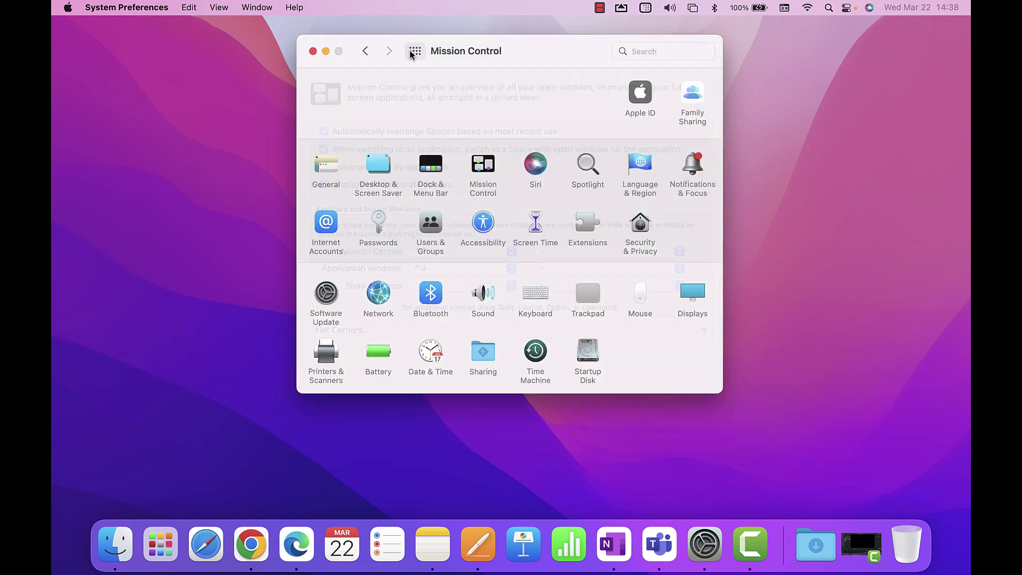
click(535, 171)
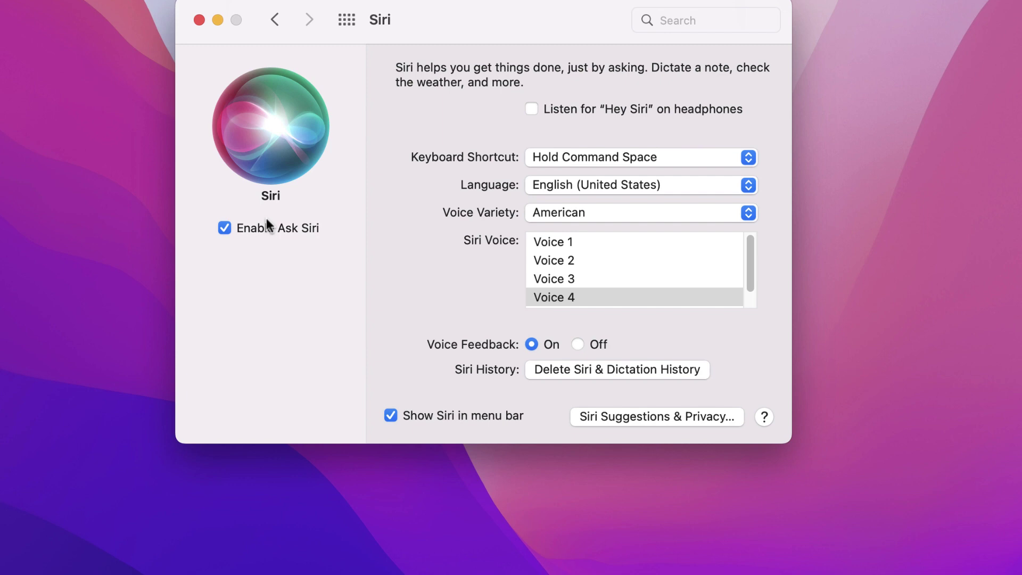
click(347, 20)
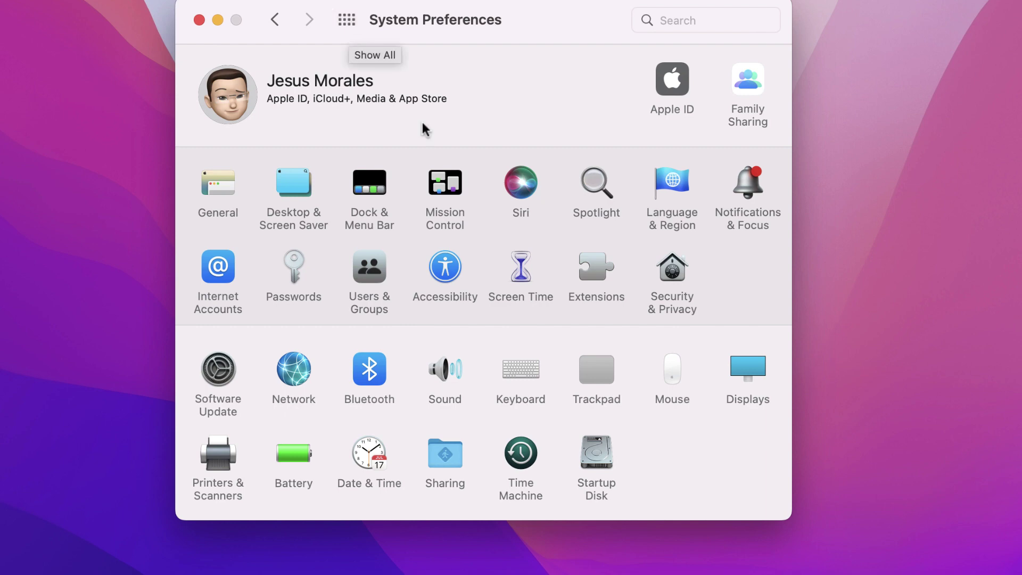
click(600, 187)
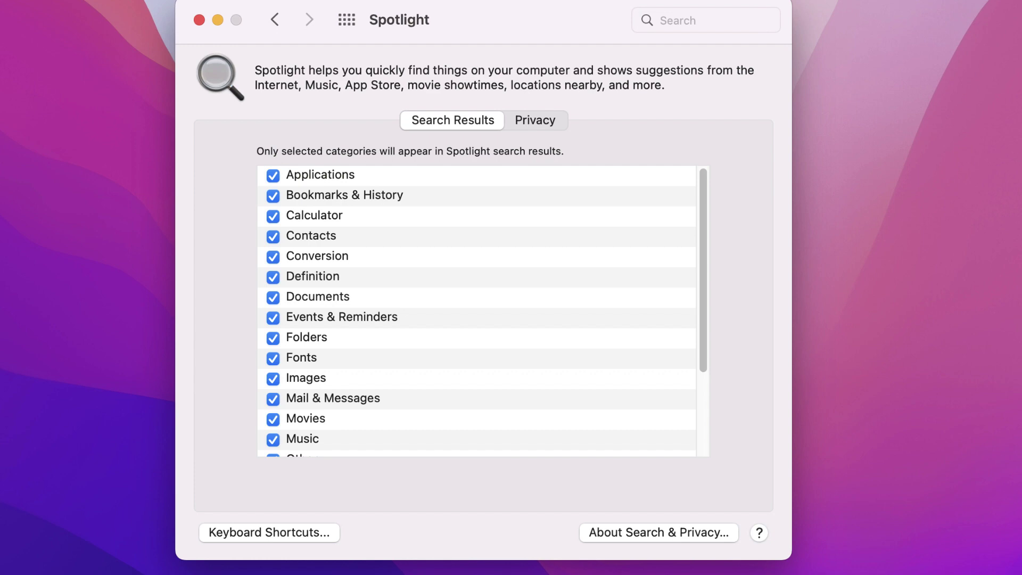
click(347, 21)
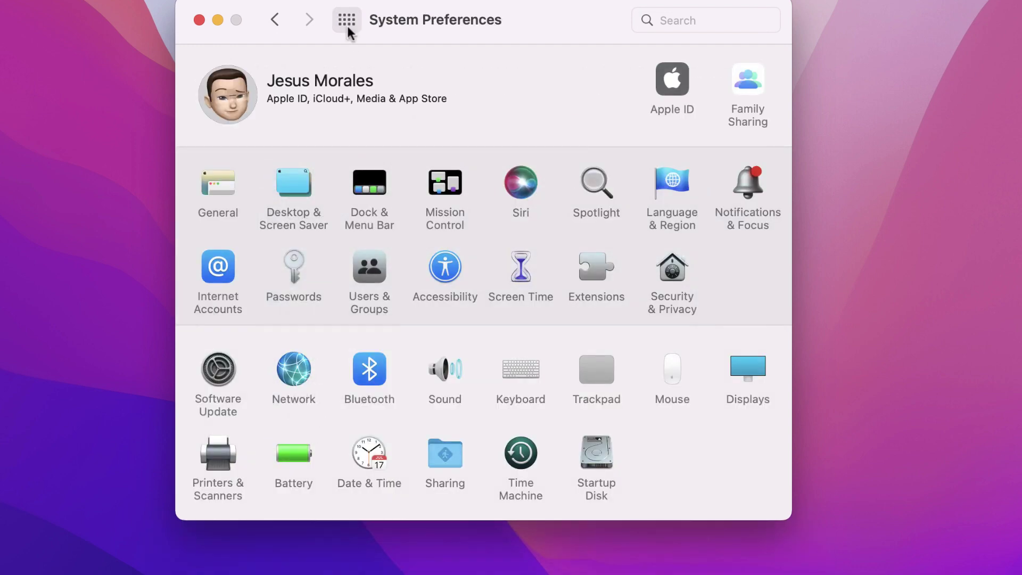
click(673, 182)
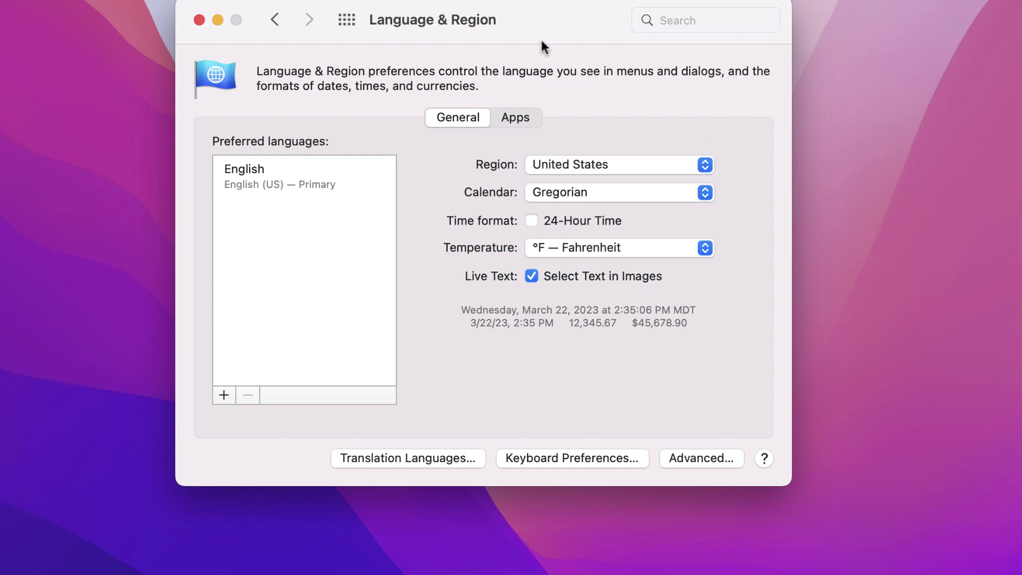
click(346, 19)
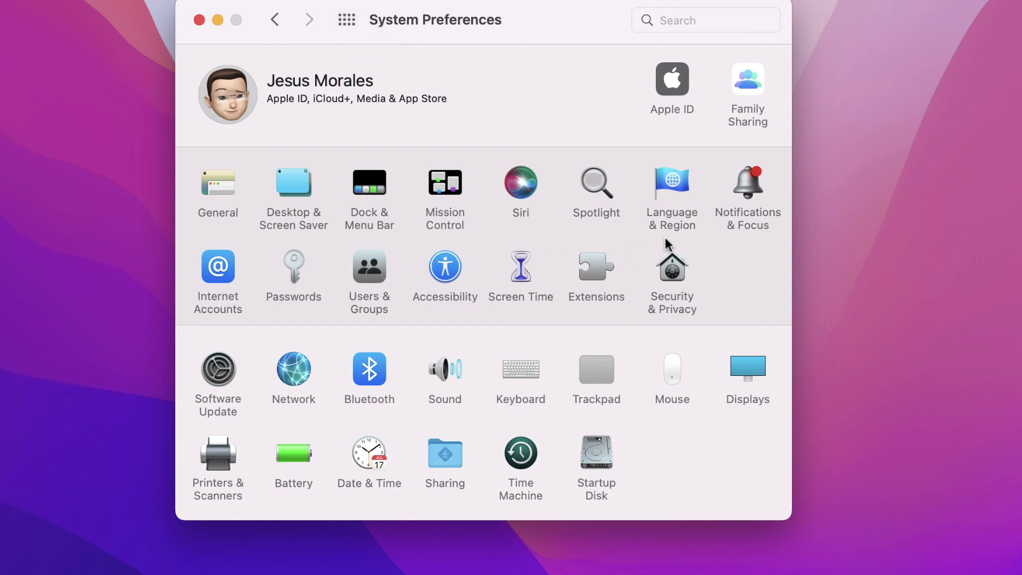
- Open Notifications & Focus to see each app's notification style
click(742, 176)
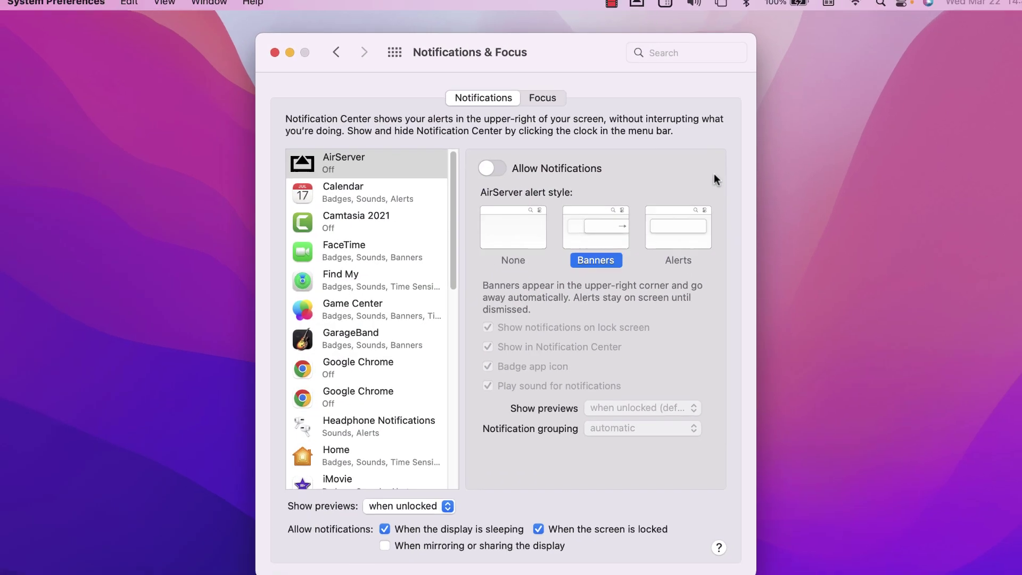